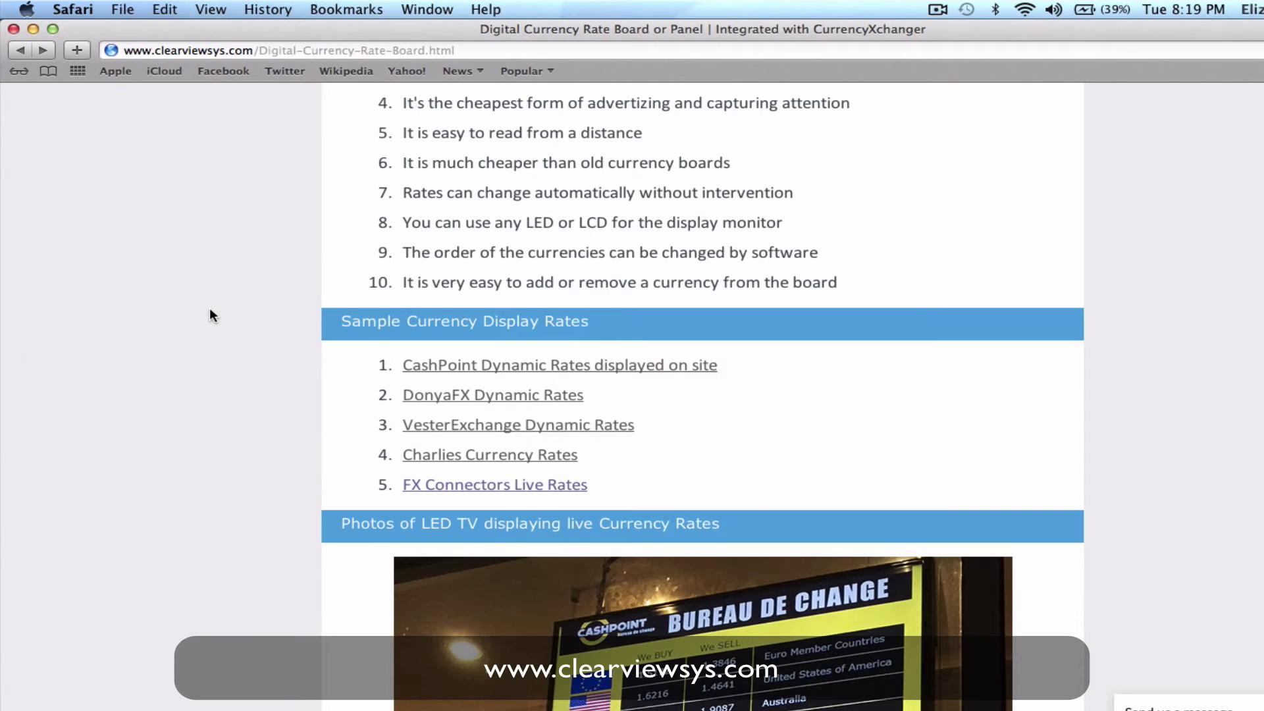
- Open the VesterExchange Dynamic Rates sample page, with buy and sell rates for Euro, USD, GBP, Swedish and Norwegian currencies
scroll(210, 310, down, 3)
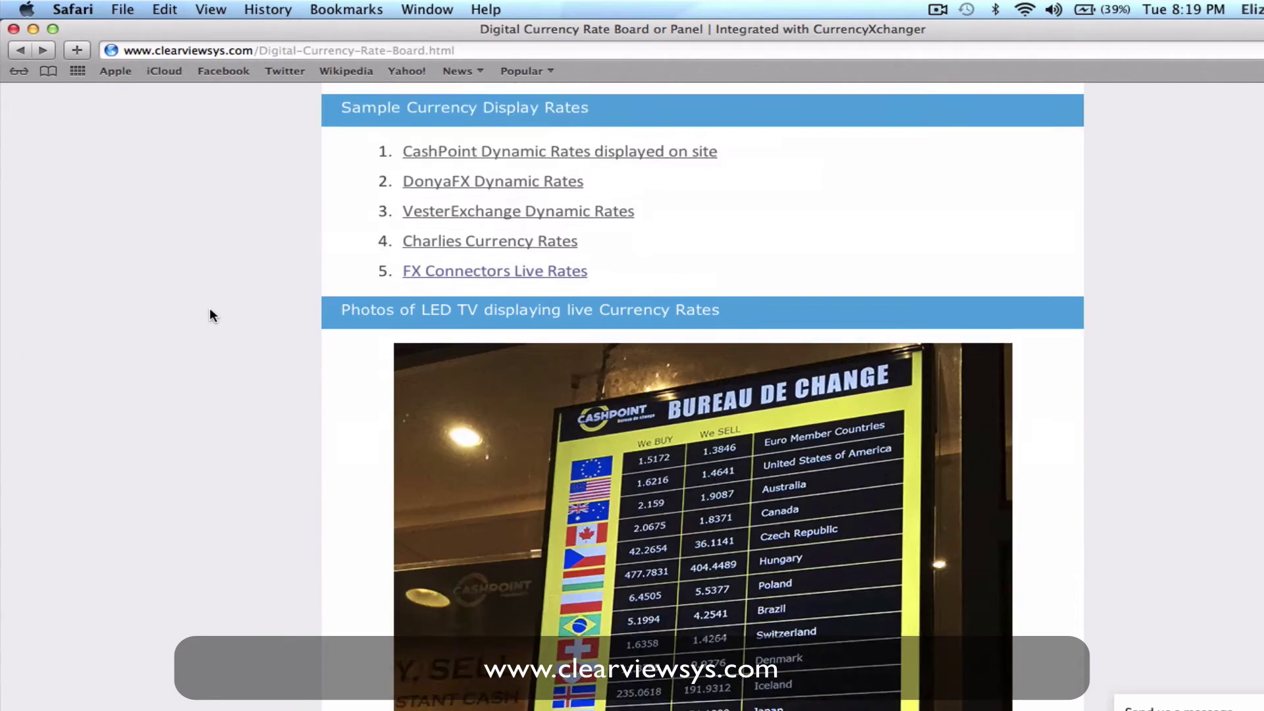
scroll(211, 311, up, 5)
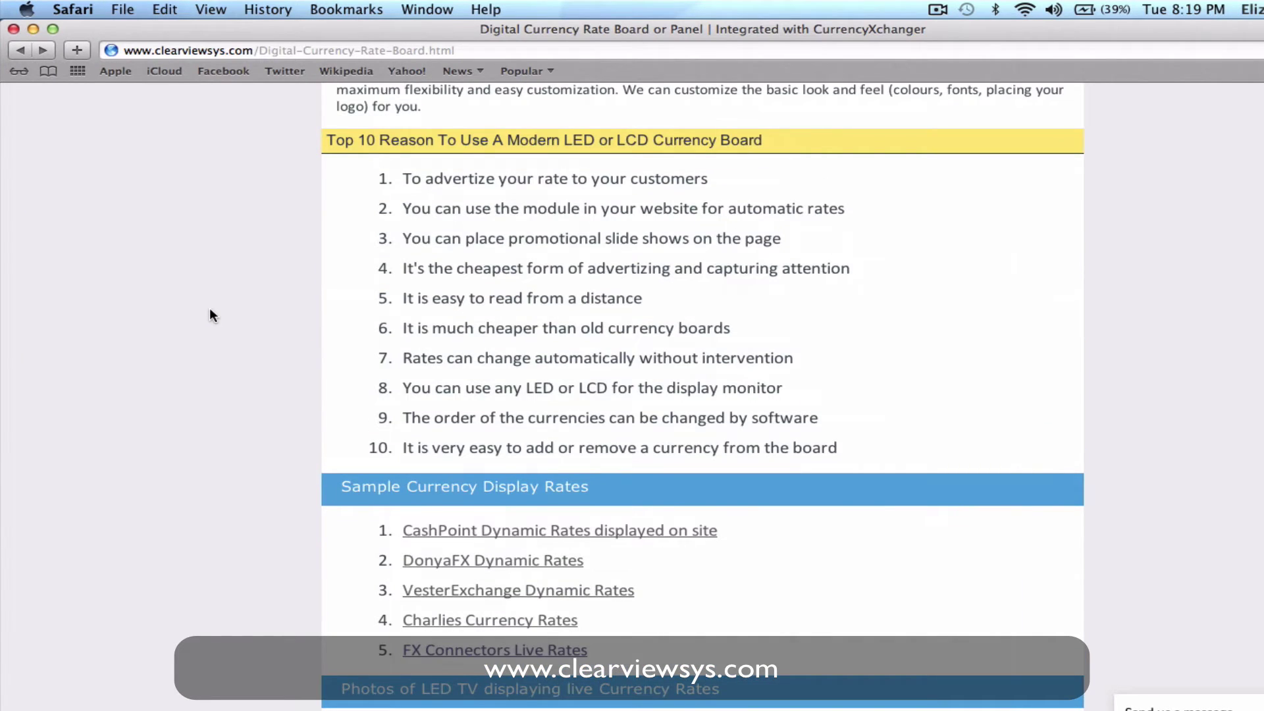
scroll(209, 309, up, 8)
scroll(209, 309, down, 10)
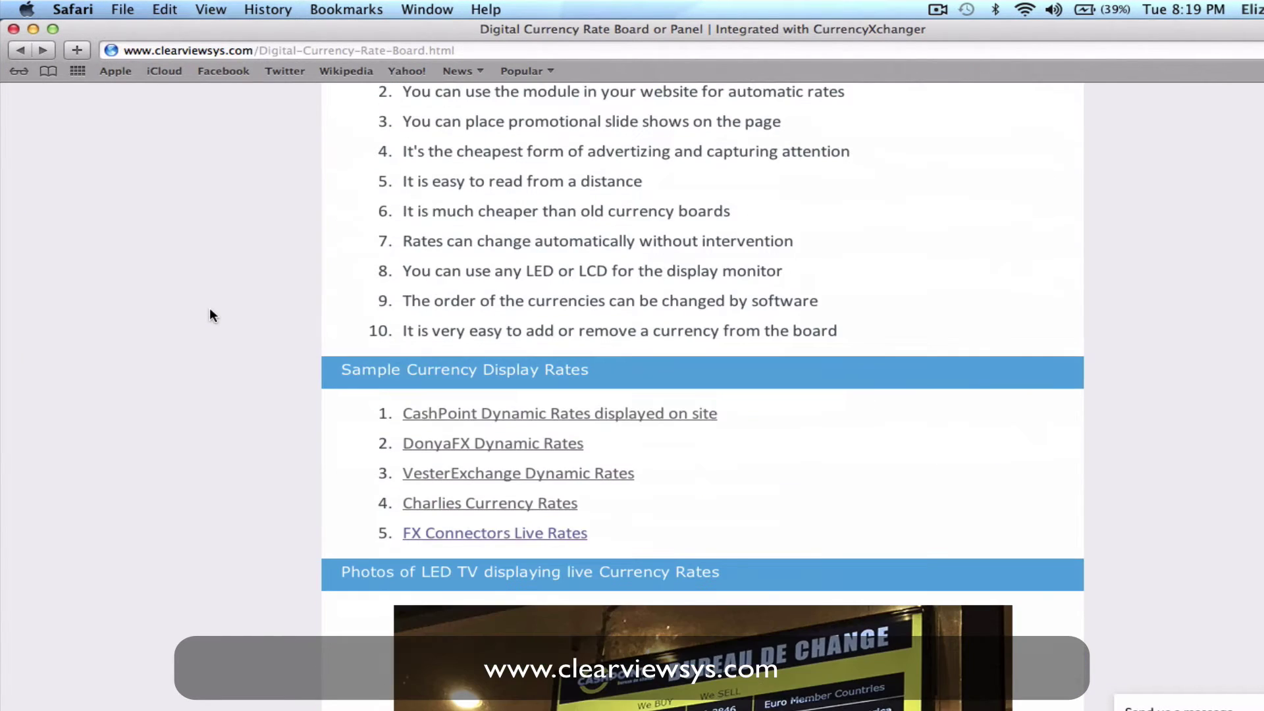
scroll(211, 313, down, 2)
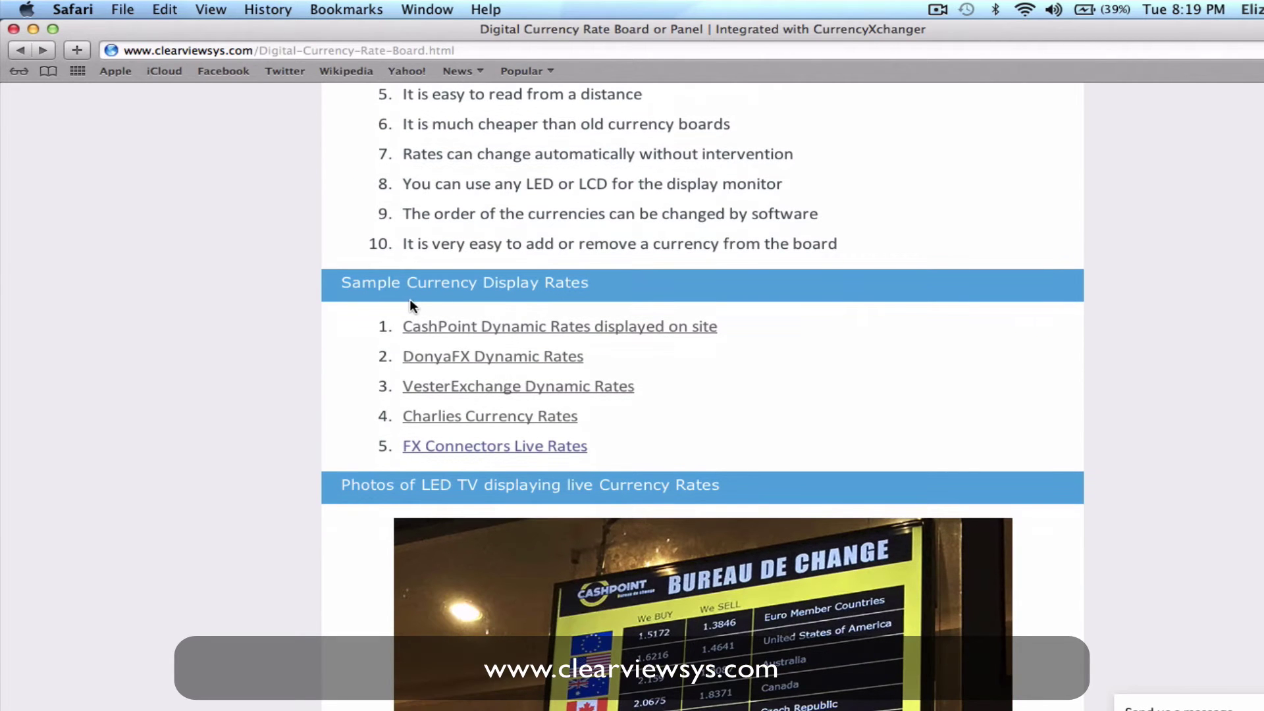
click(436, 389)
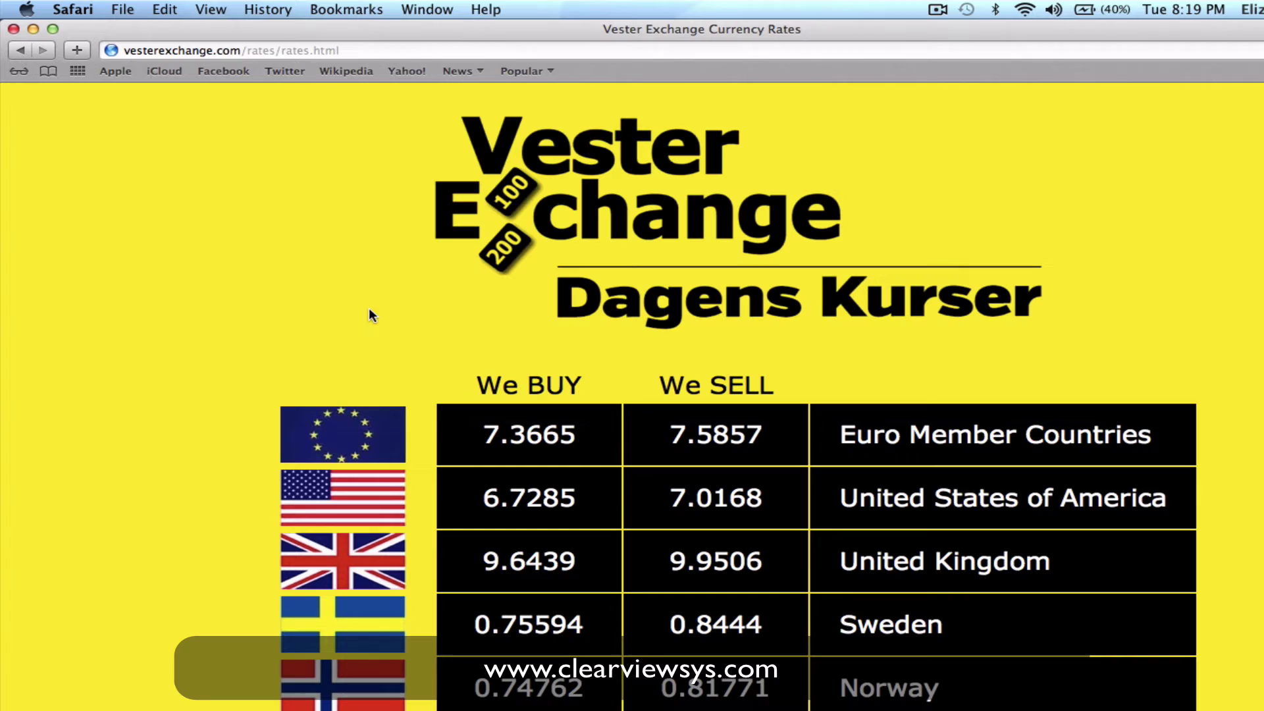
- Close the Safari window and switch CurrencyXchanger to the FilePaths module
click(13, 29)
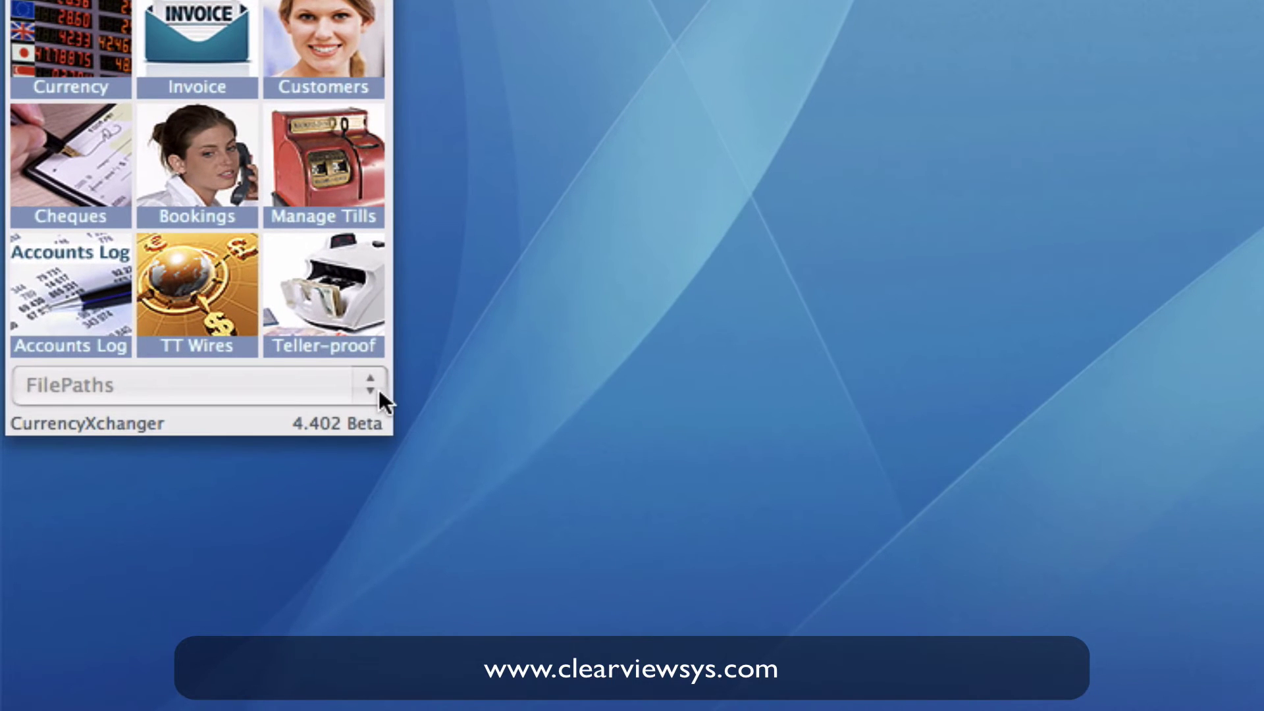
click(379, 391)
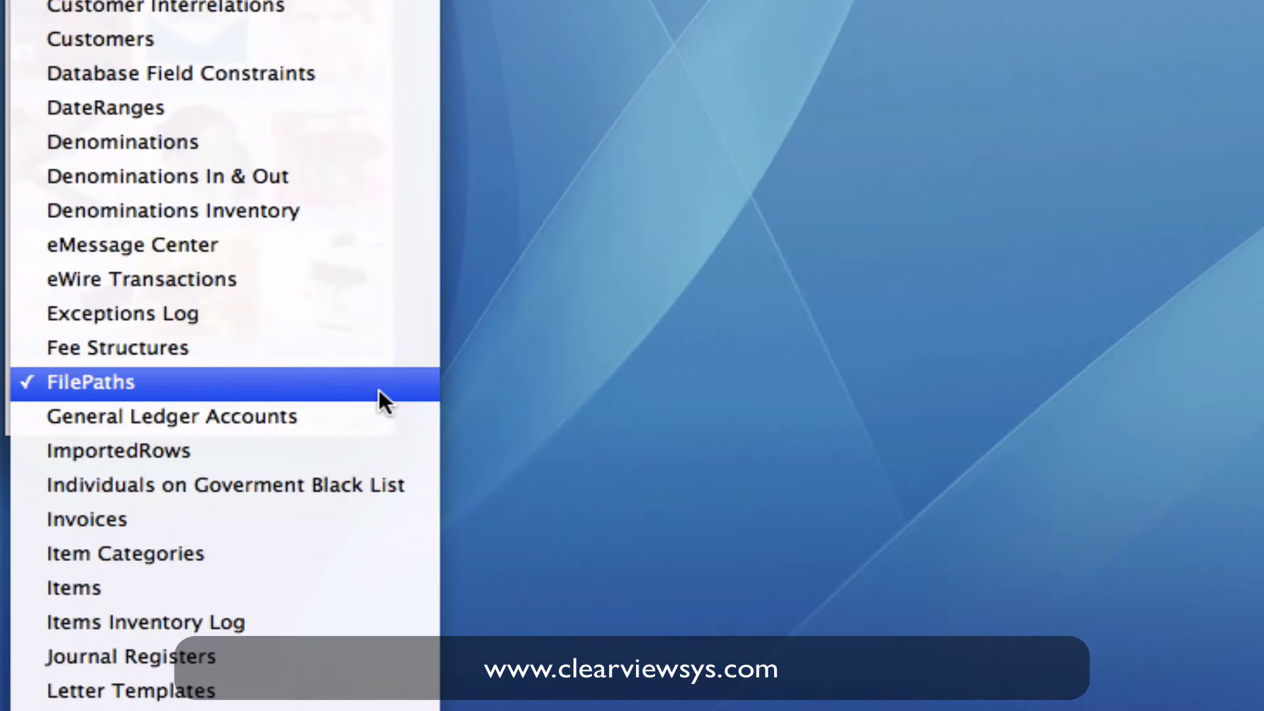
click(169, 383)
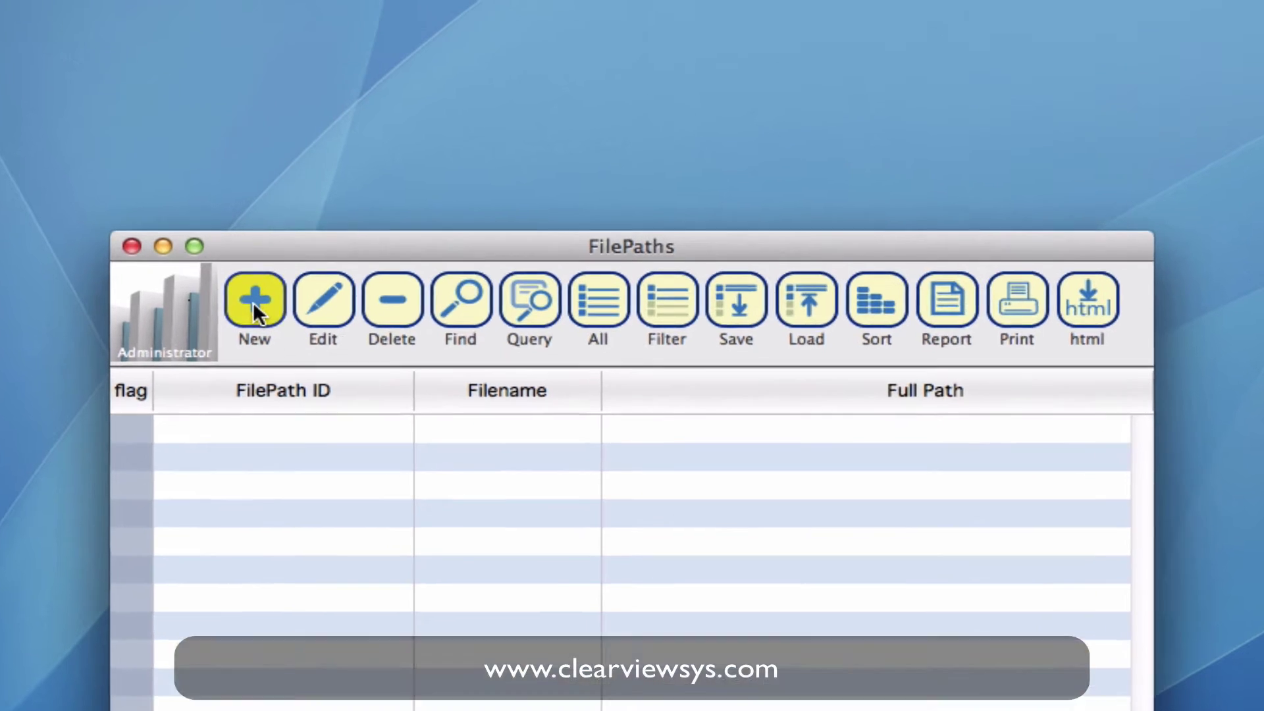
- Create a new FilePaths entry with FilePath ID XMLFolderPath, chosen from the FilePathList
click(252, 301)
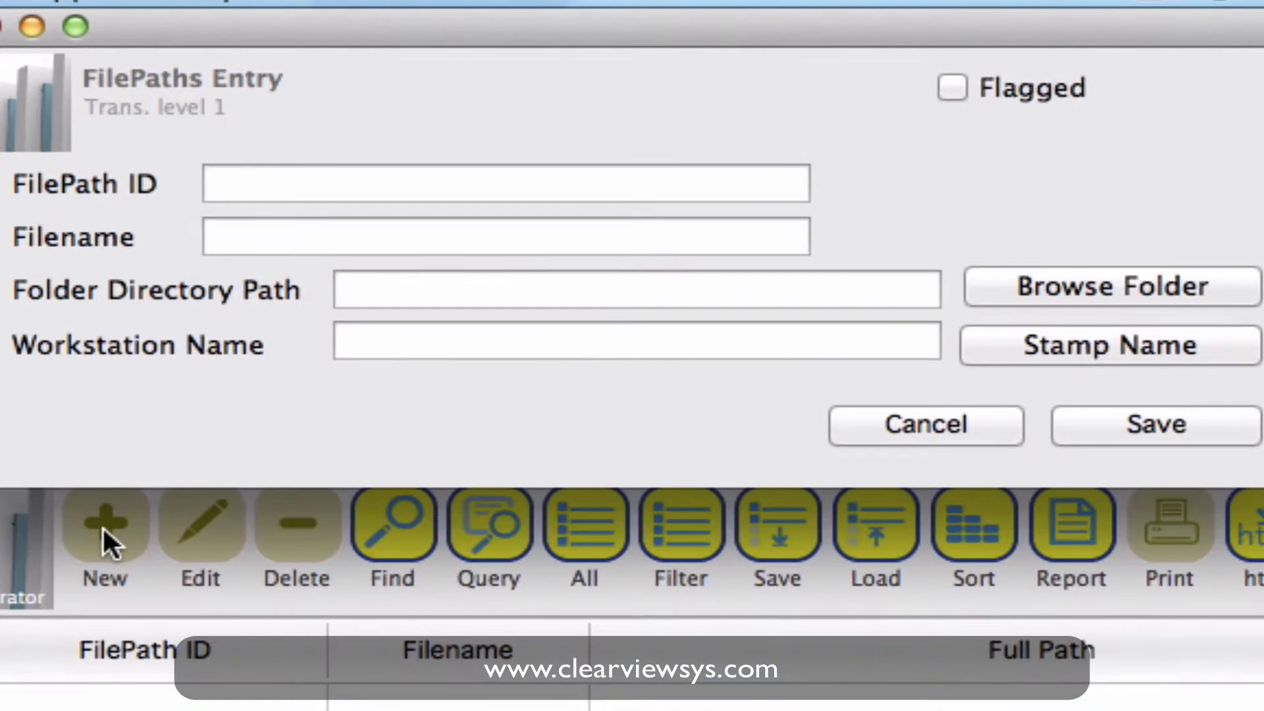
click(243, 177)
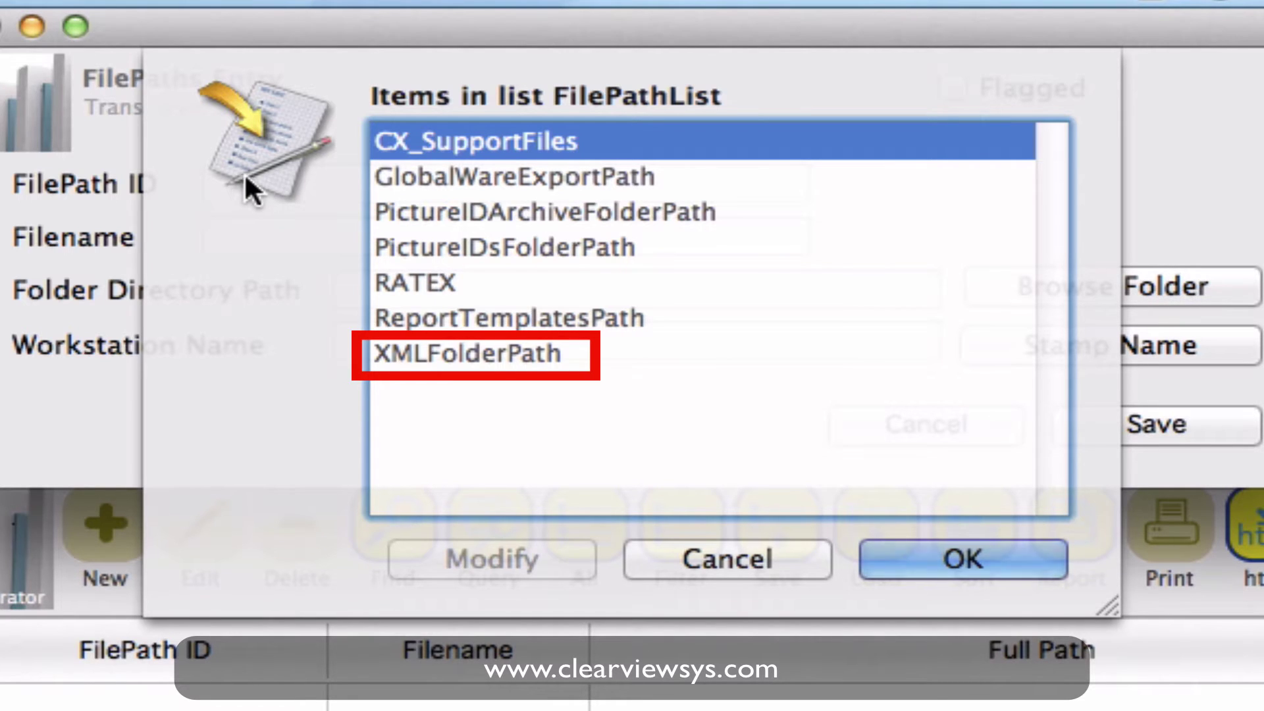
click(469, 359)
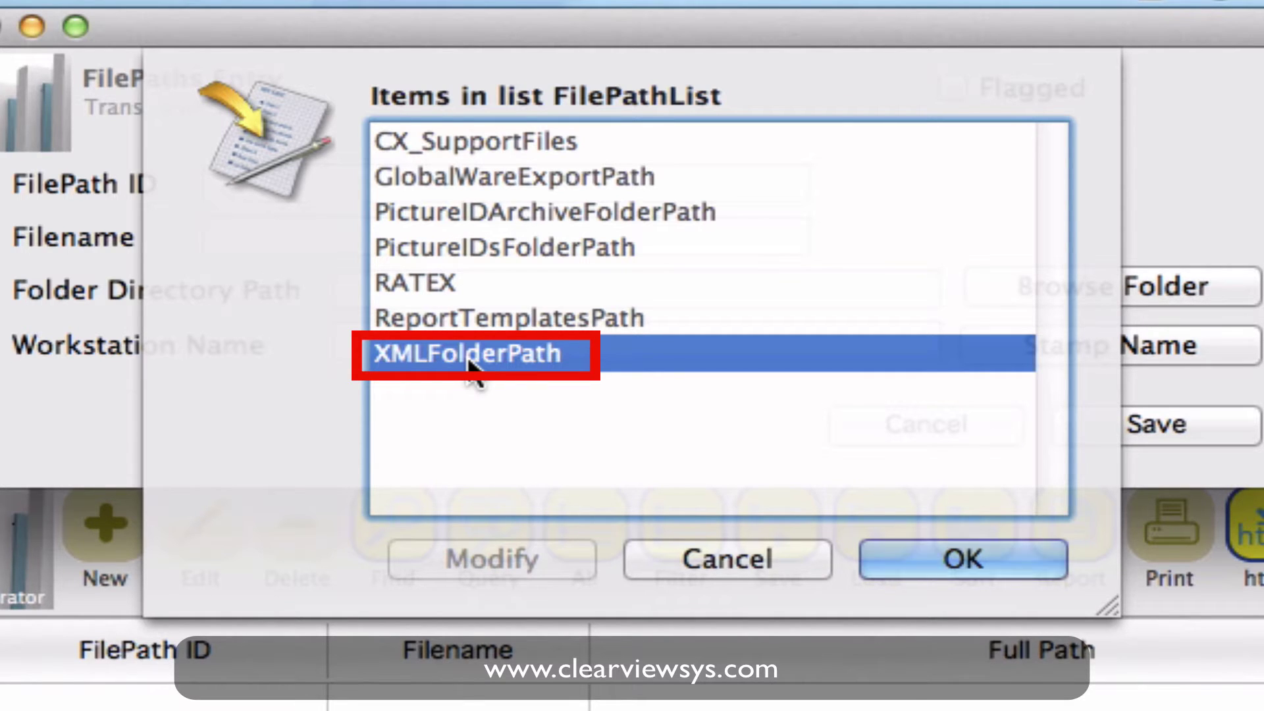
click(908, 562)
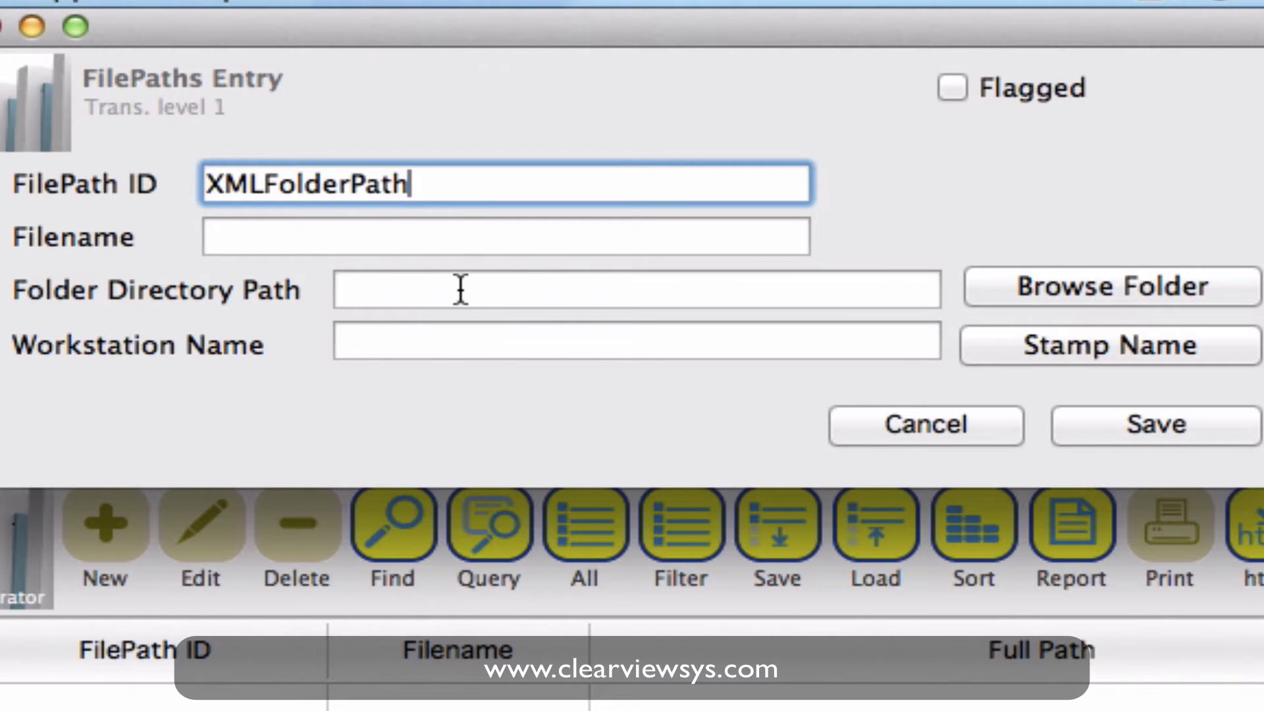
click(461, 290)
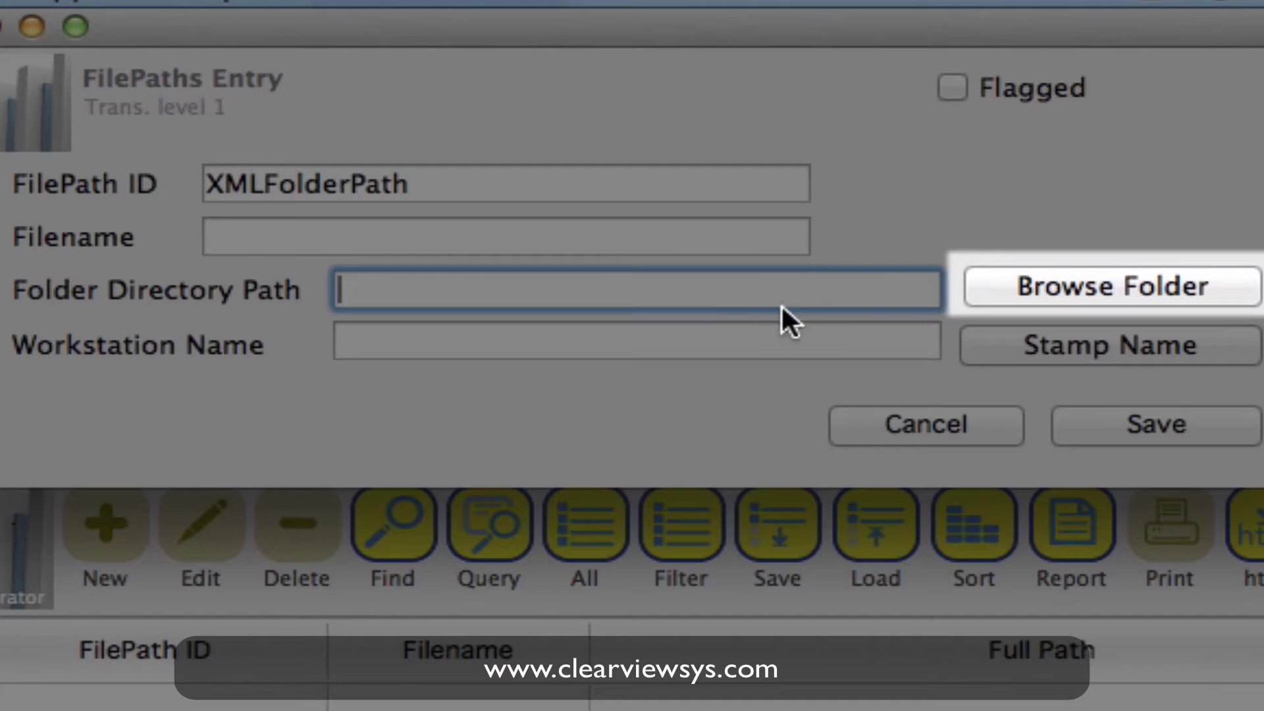
- Set the Folder Directory Path to the rates folder on the Desktop
click(1007, 290)
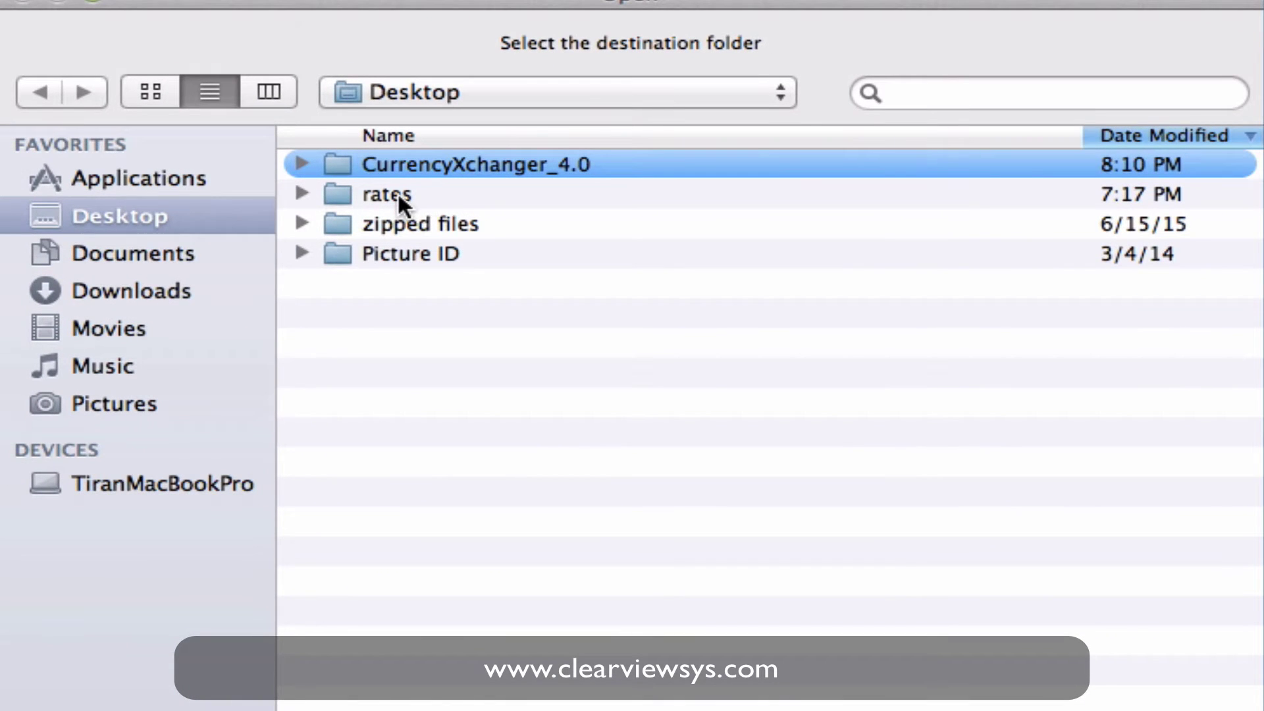
click(398, 193)
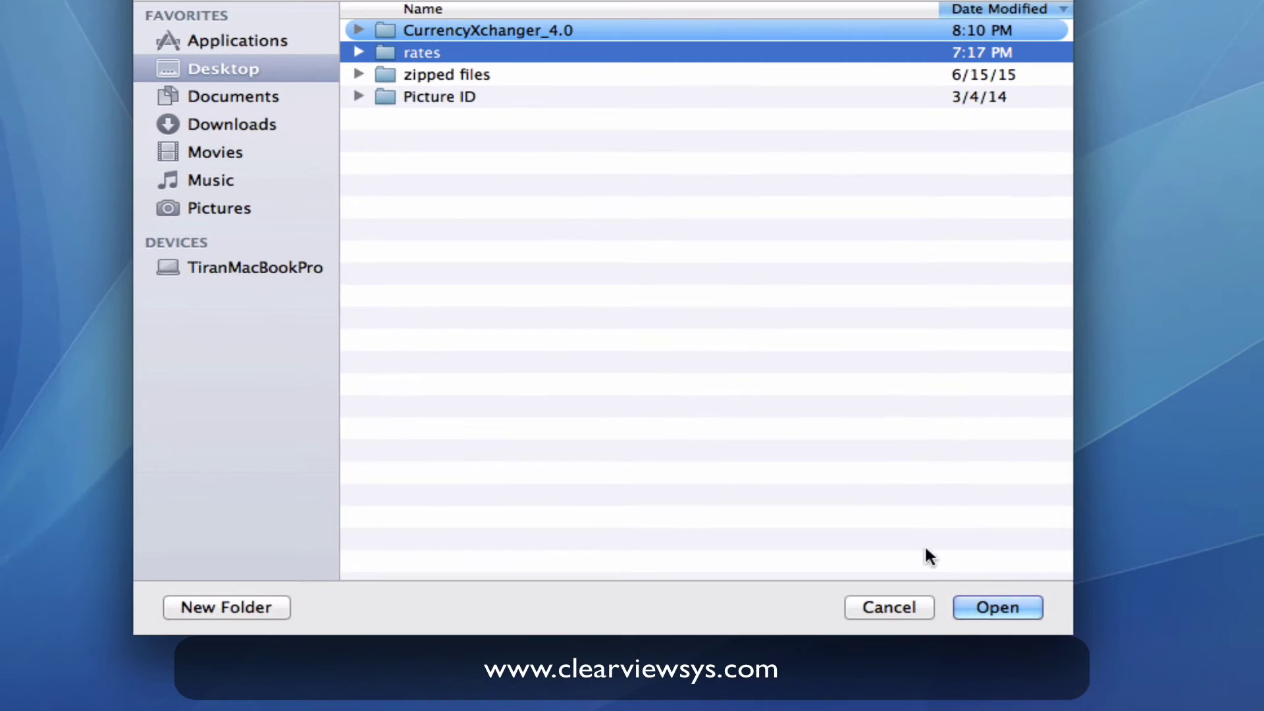
click(993, 603)
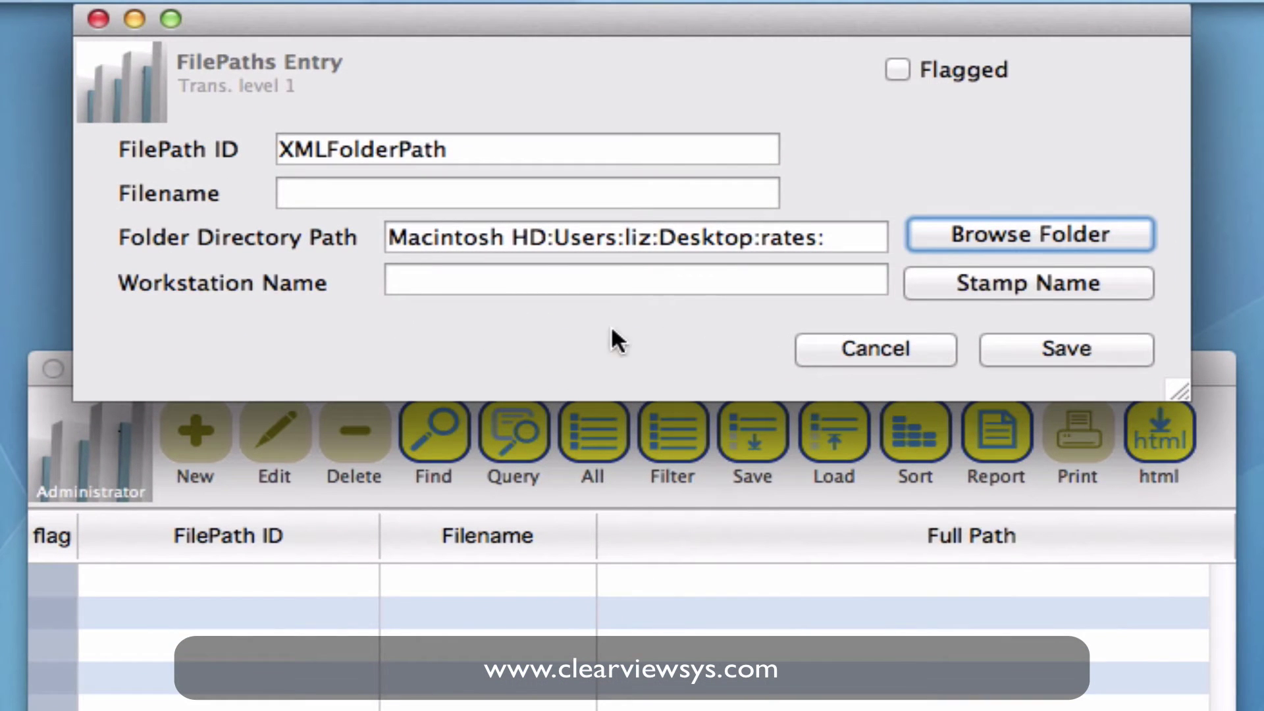
- Stamp this computer's workstation name into the entry and save the XMLFolderPath record
click(513, 282)
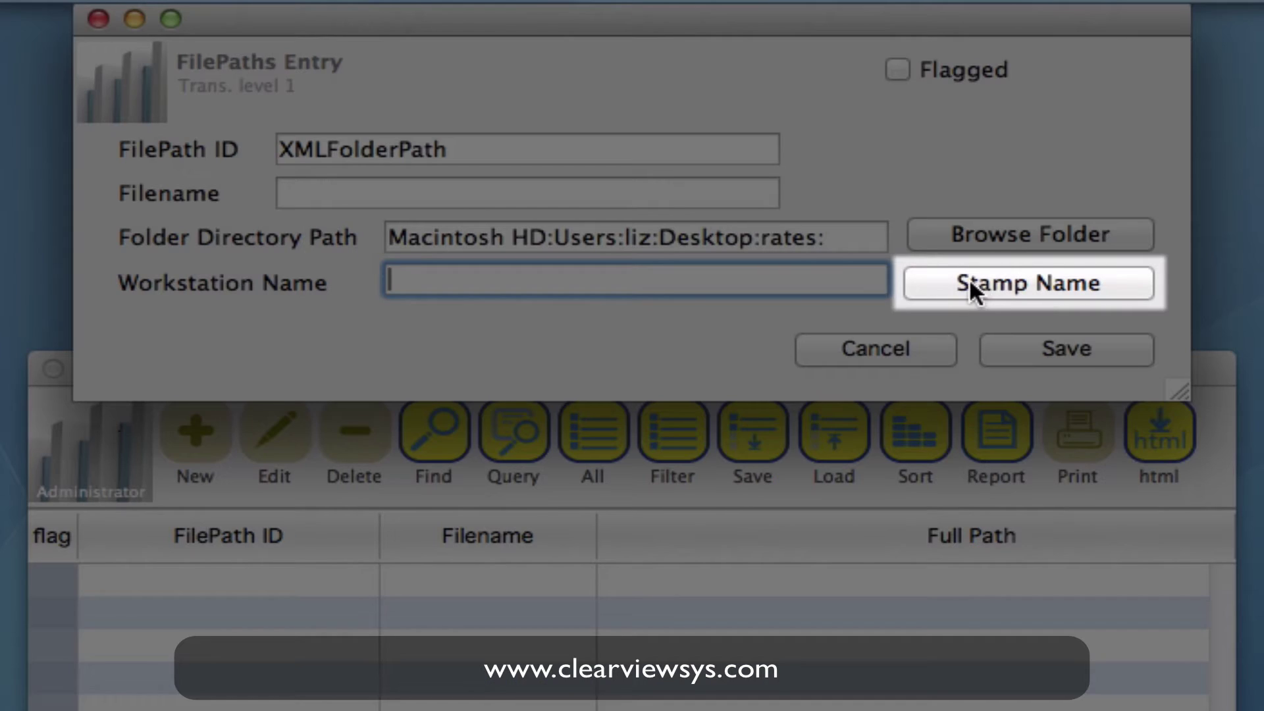
click(939, 284)
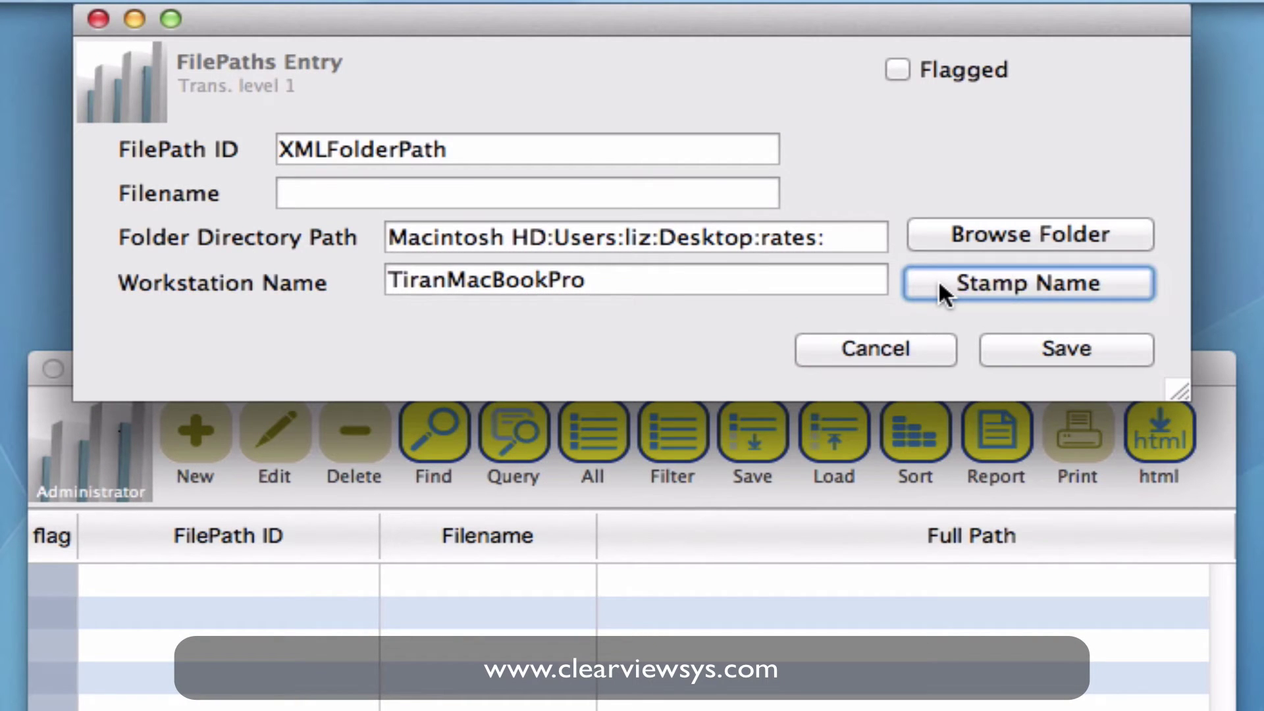
click(1017, 348)
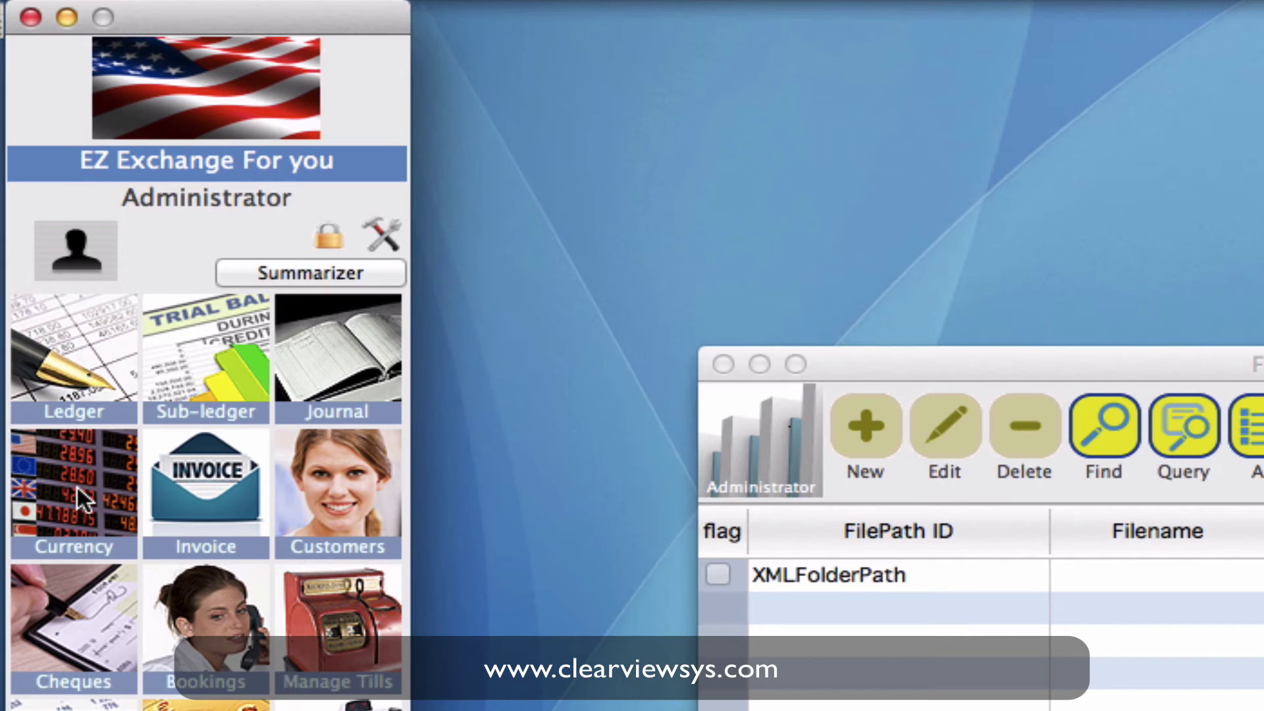
- Open the Currencies window and run Update Rates to download current buy, spot and sell rates
click(77, 488)
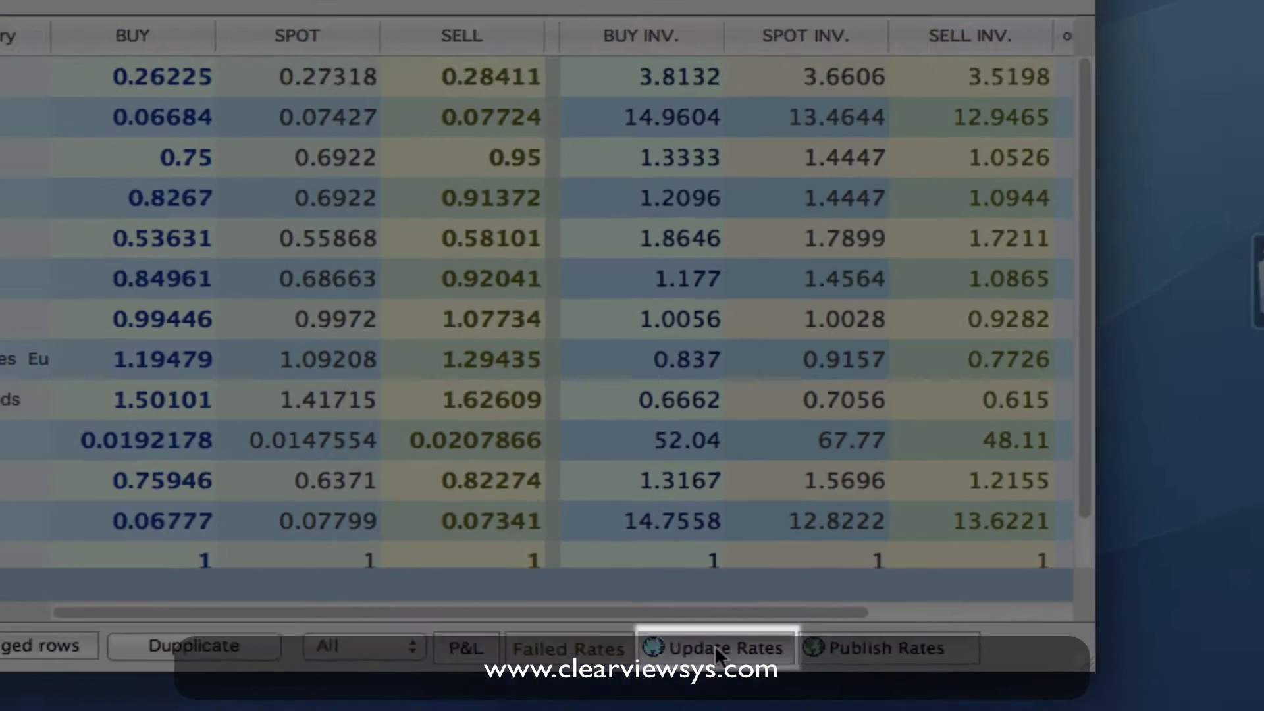
click(718, 650)
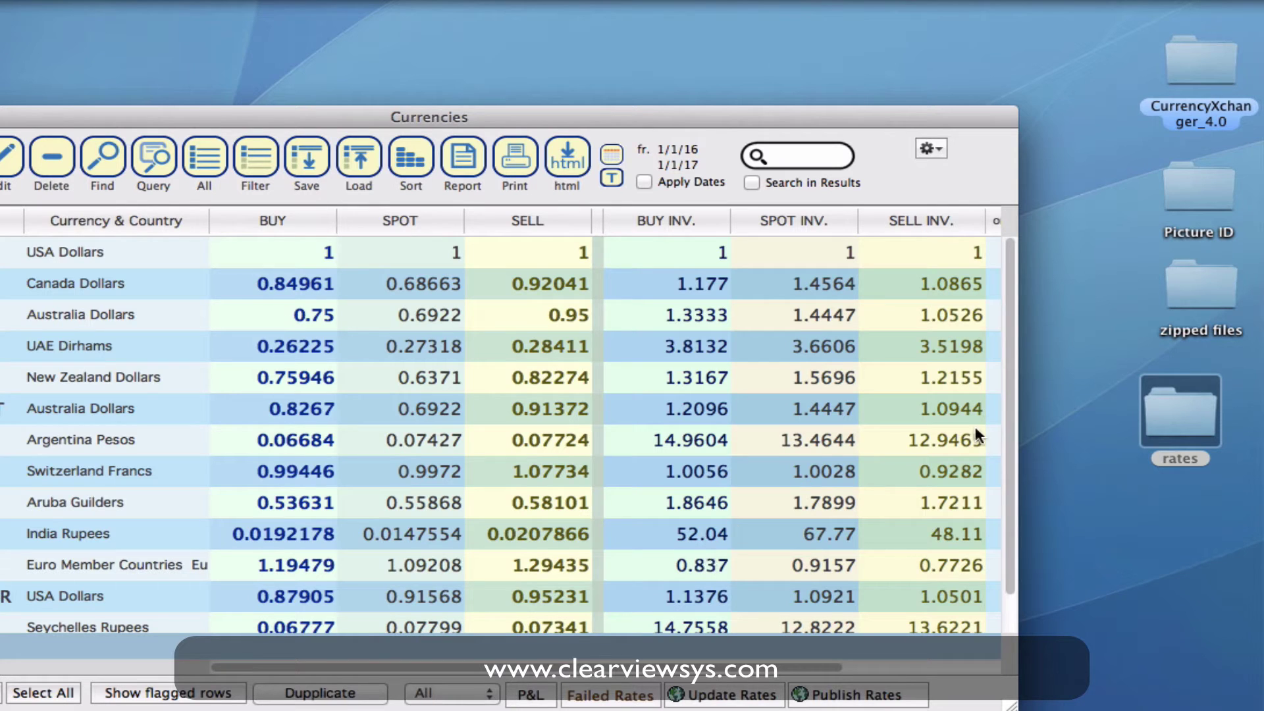
click(1174, 415)
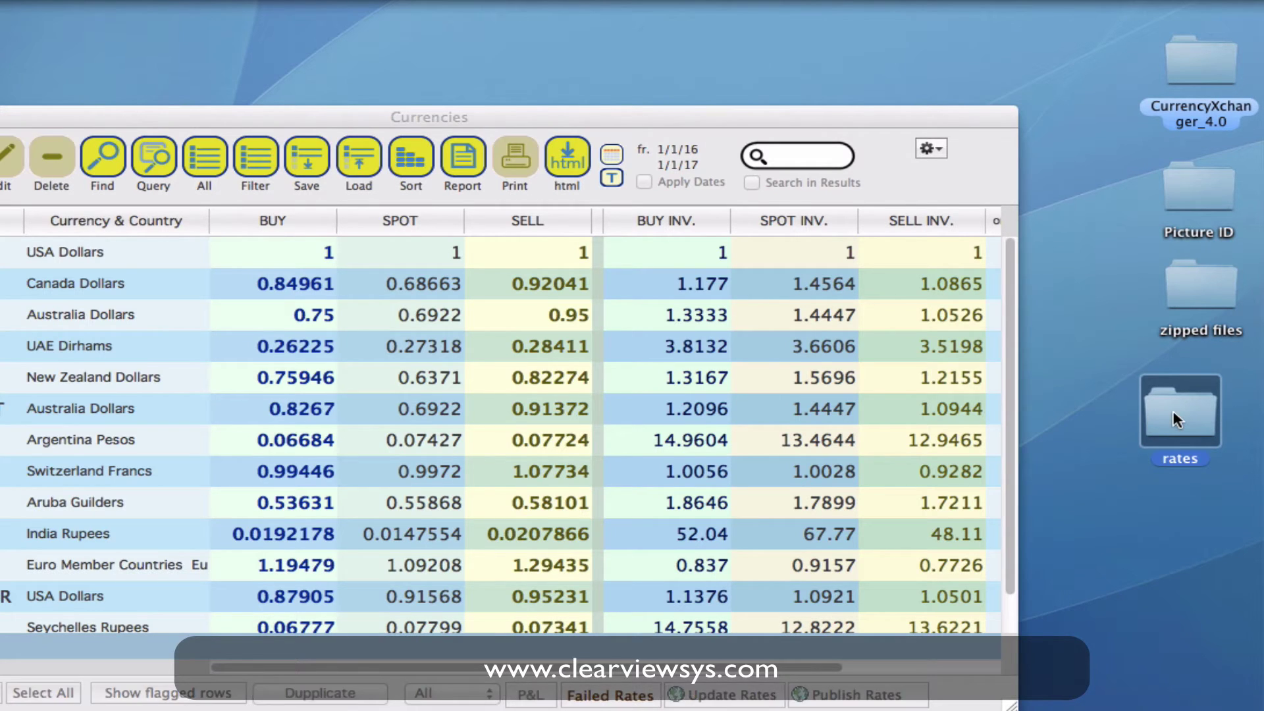
- Check that the Desktop rates folder holds rateswithcss.xml, then close the Finder window
double_click(1174, 417)
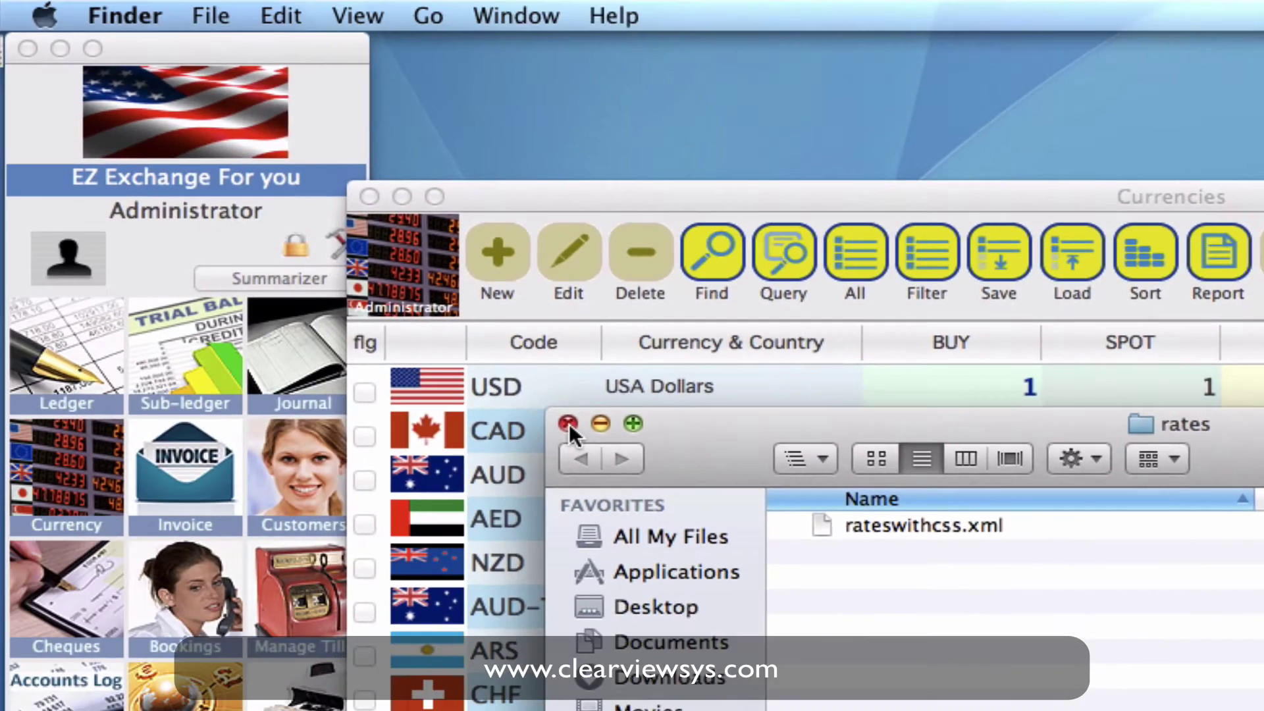
click(569, 424)
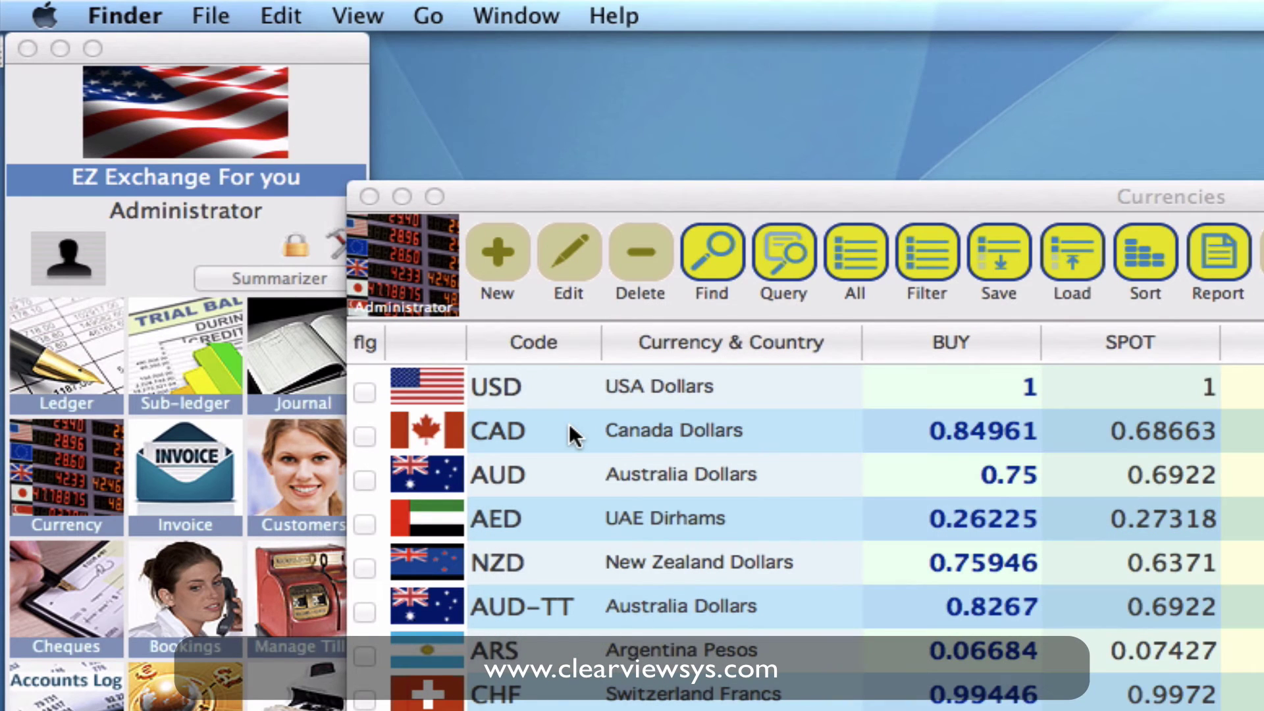
- Open File > Server Preferences in CurrencyXchanger and go to the FTP settings
click(333, 115)
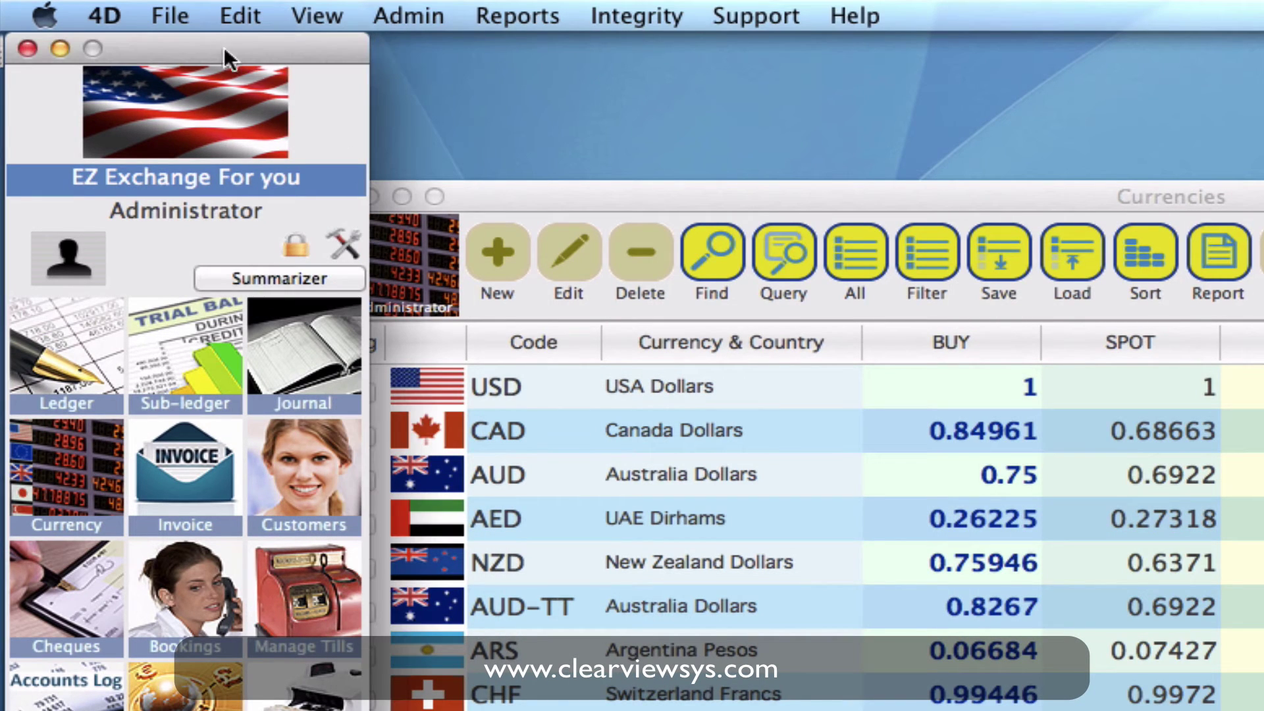
click(170, 16)
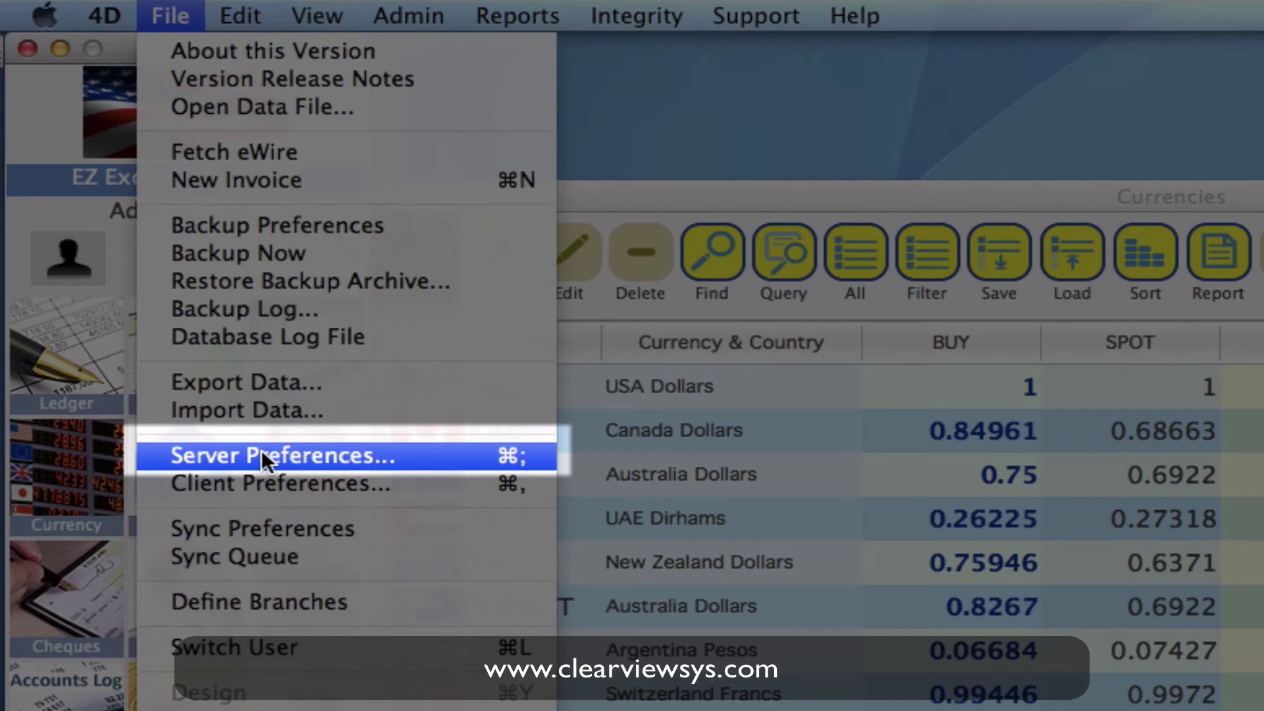
click(262, 450)
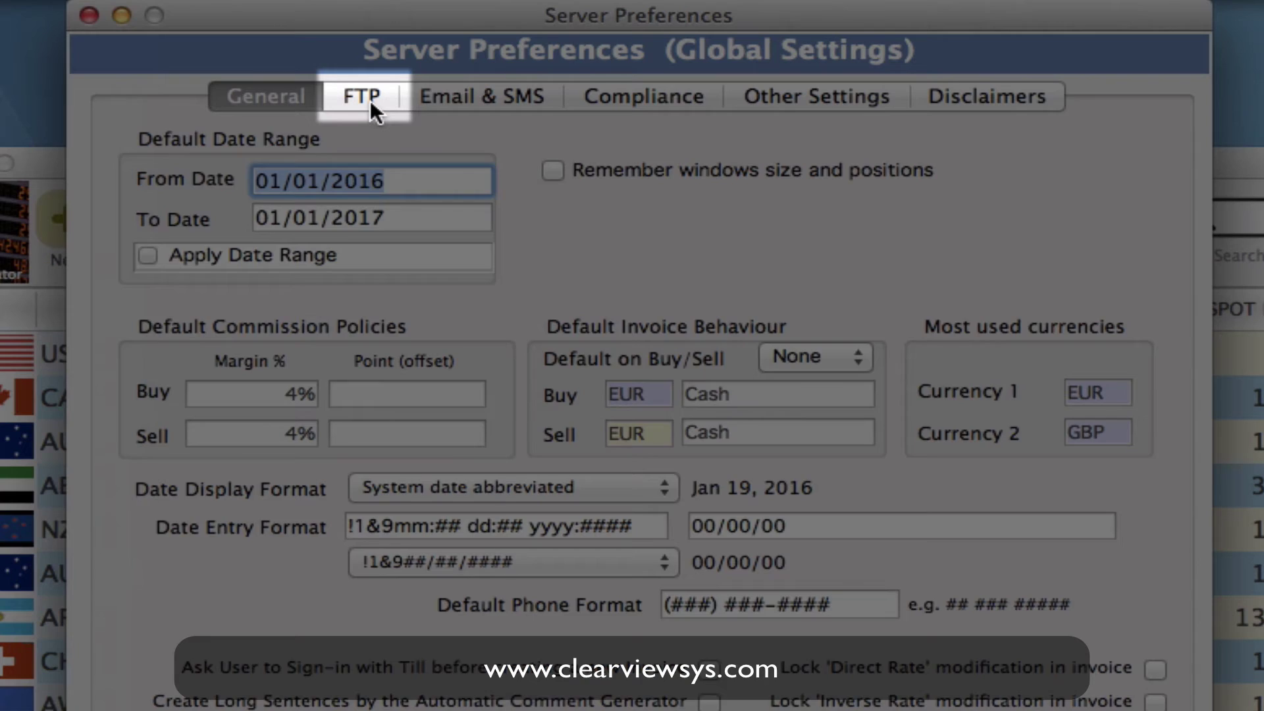
click(368, 99)
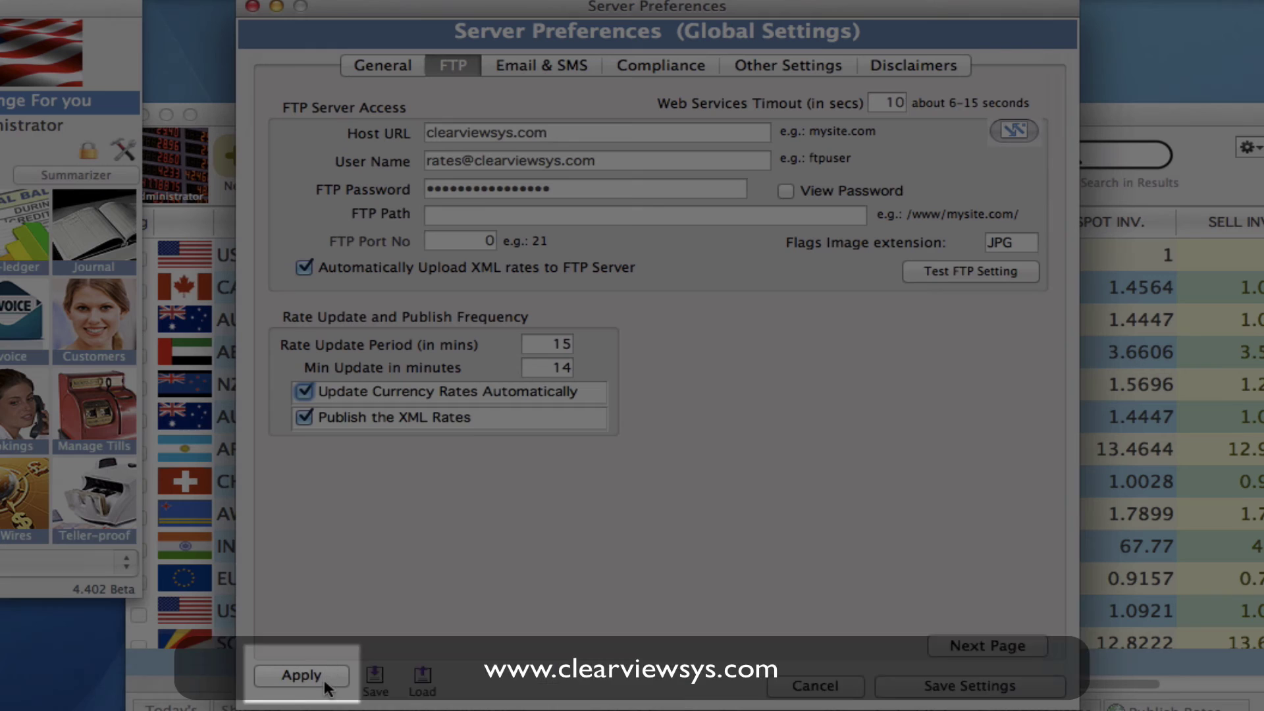
- Apply and test the FTP settings, acknowledge the Upload successful! alert, and save the server preferences
click(324, 679)
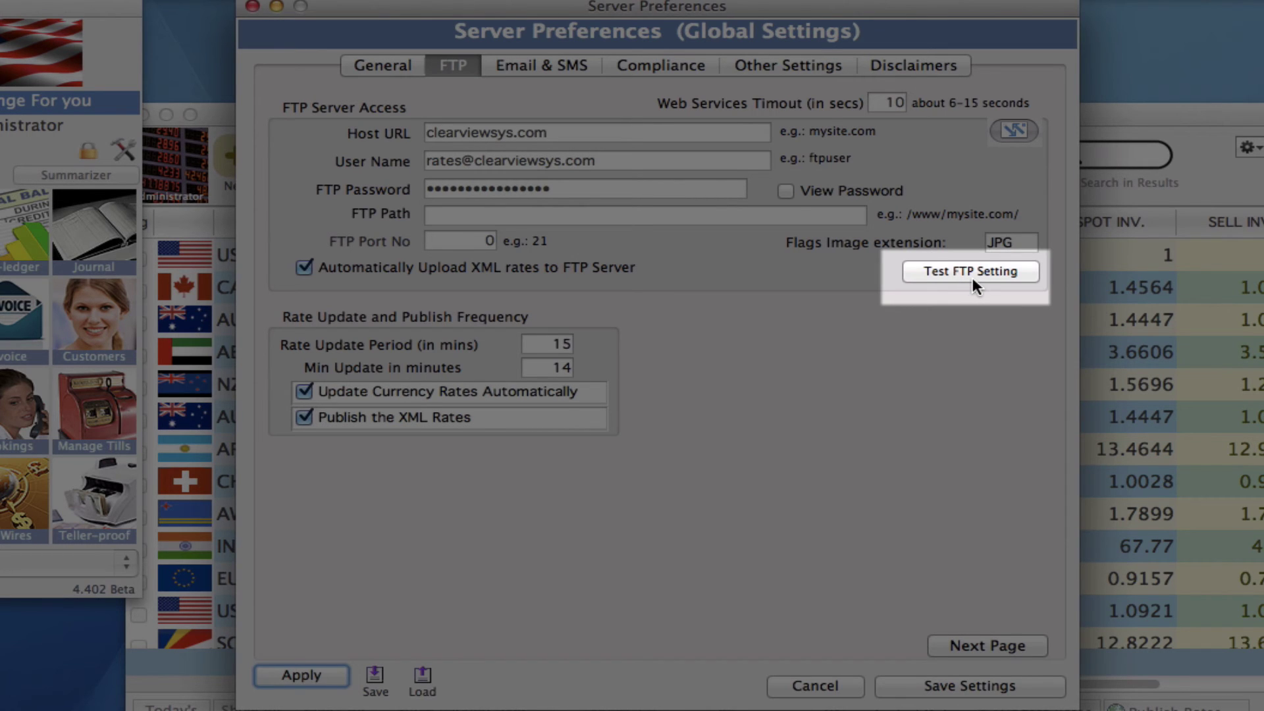
click(972, 278)
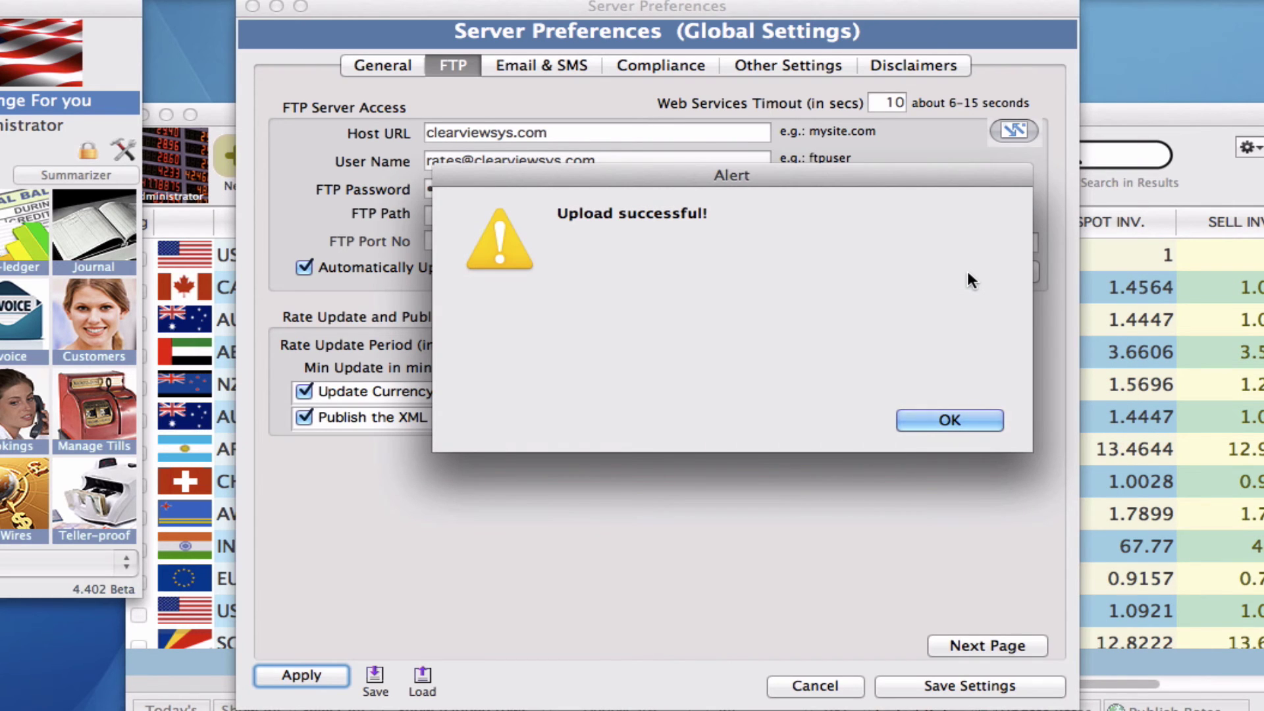
click(942, 420)
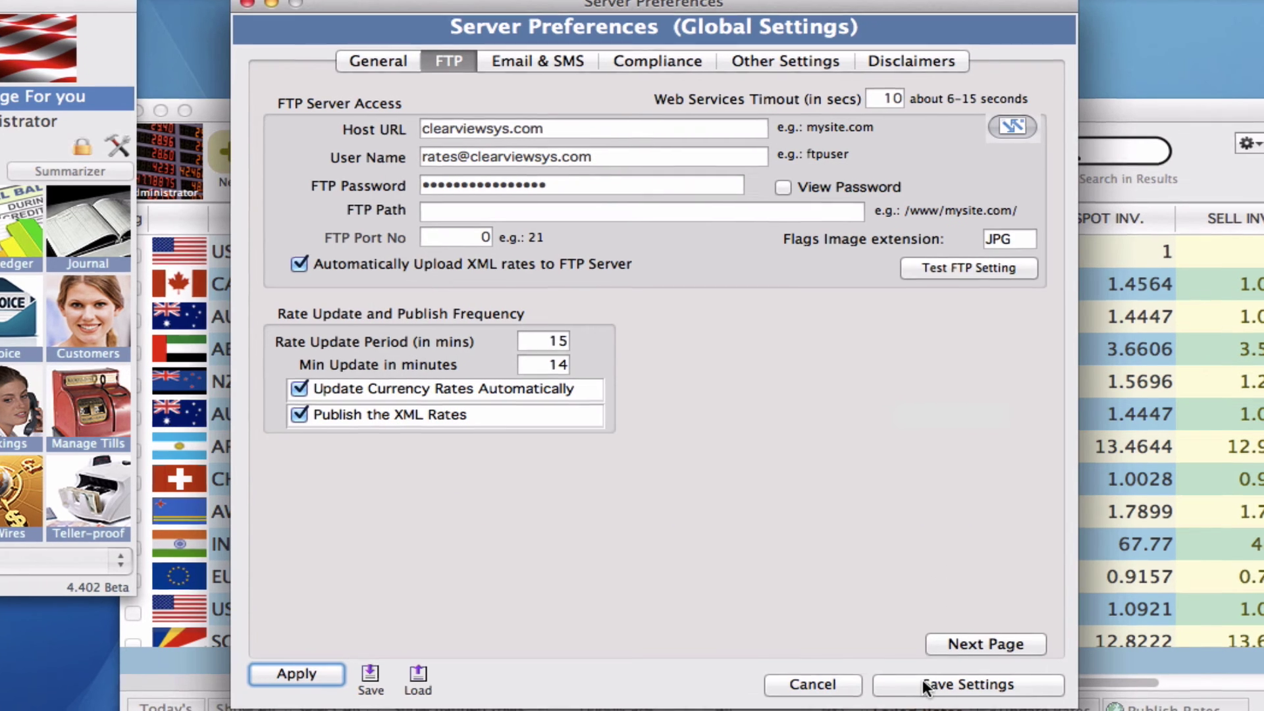
click(922, 685)
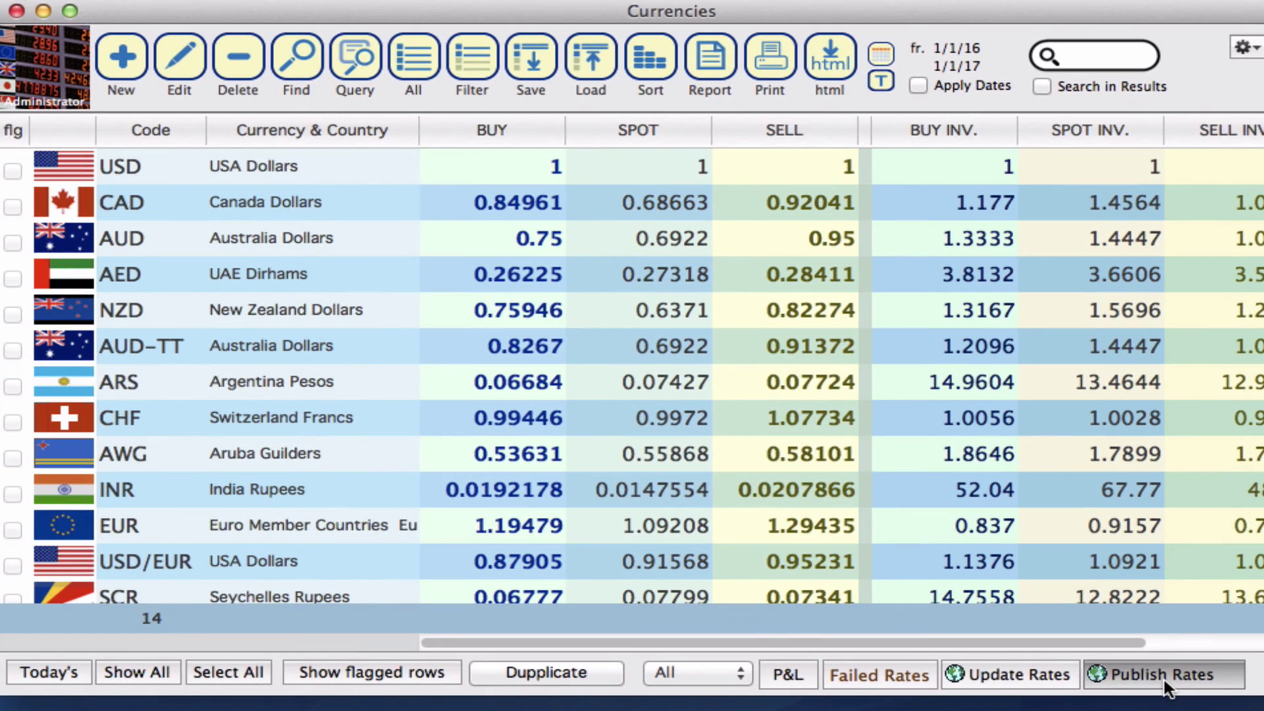
- Publish the rates to the website, then reopen and resave the AUD Australia Dollars record
click(971, 502)
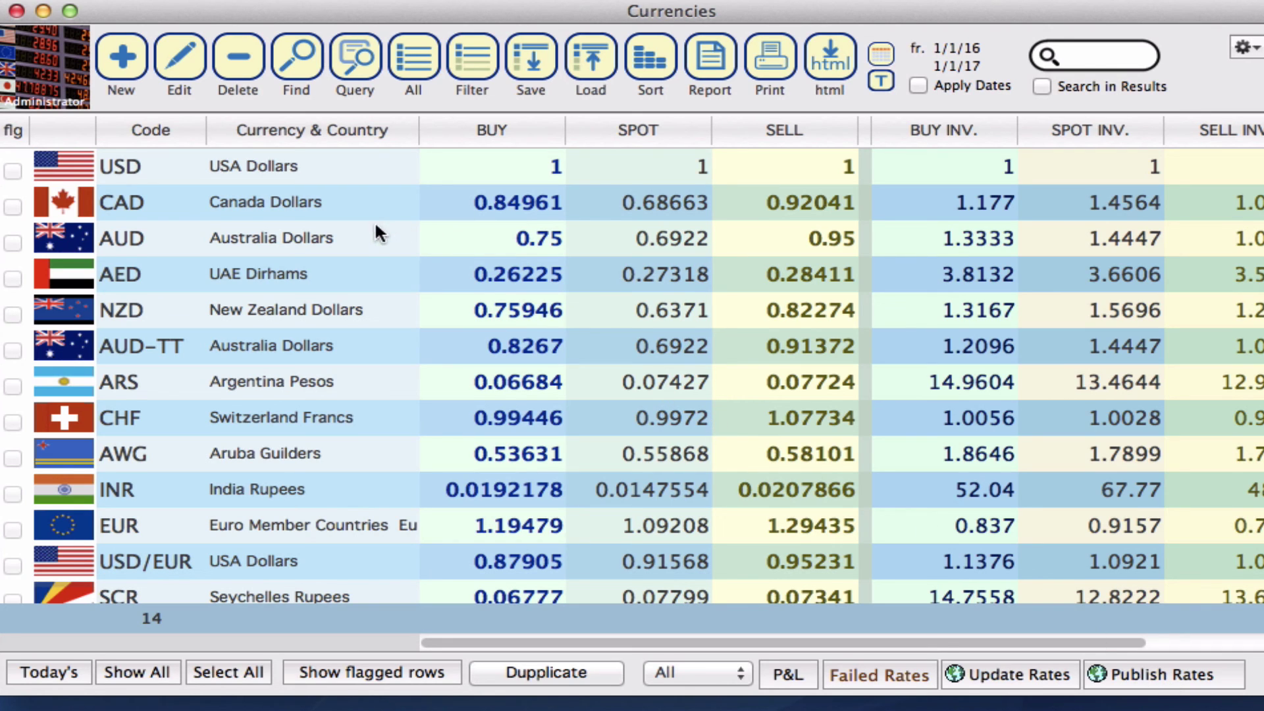
click(347, 245)
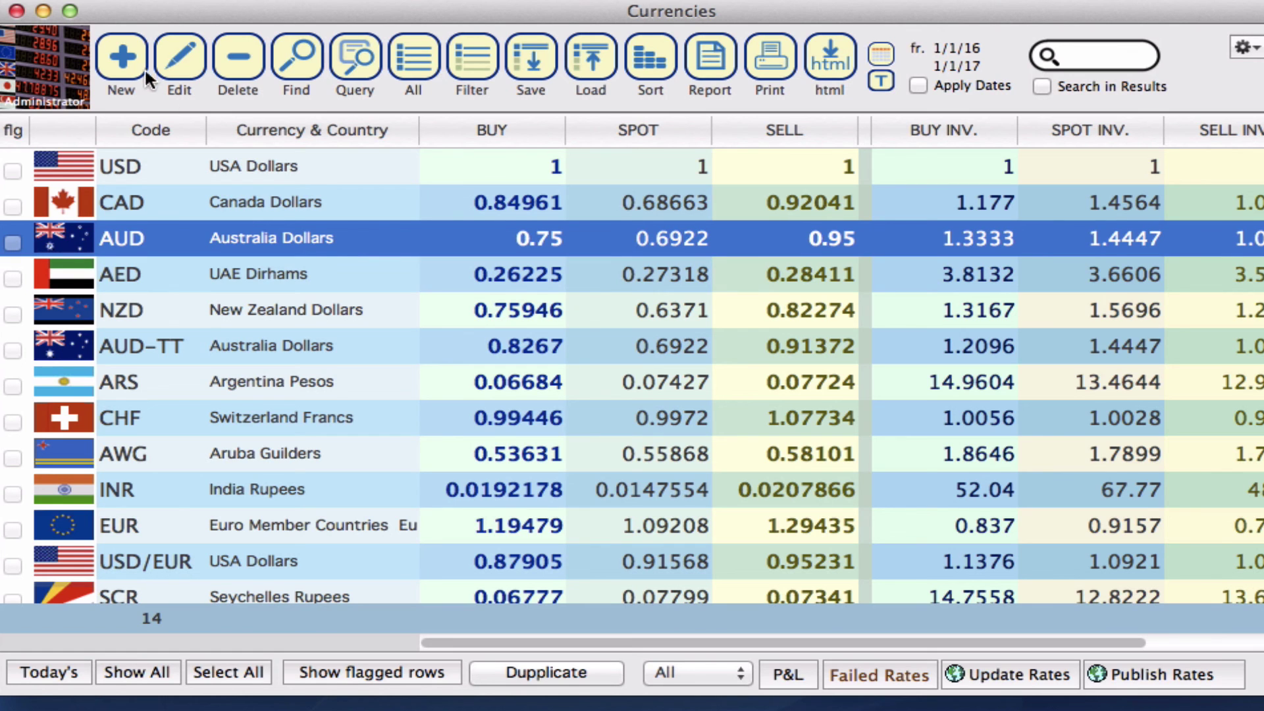
click(182, 53)
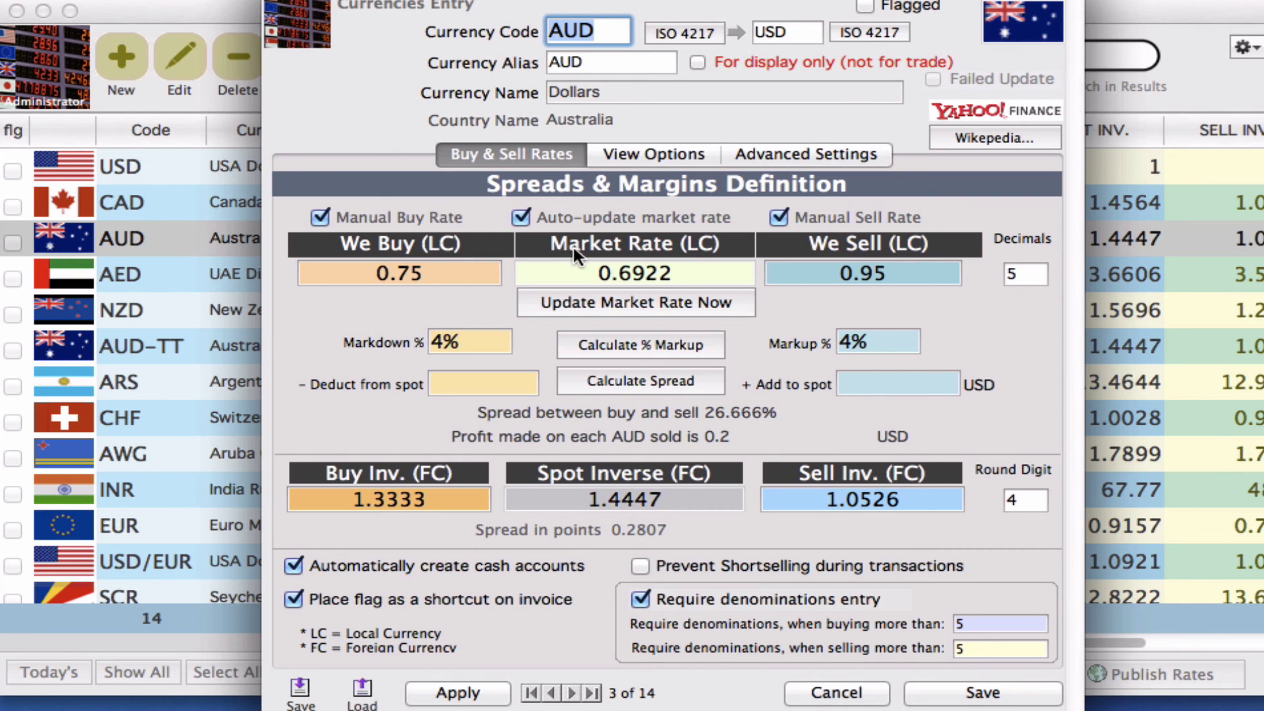
click(941, 697)
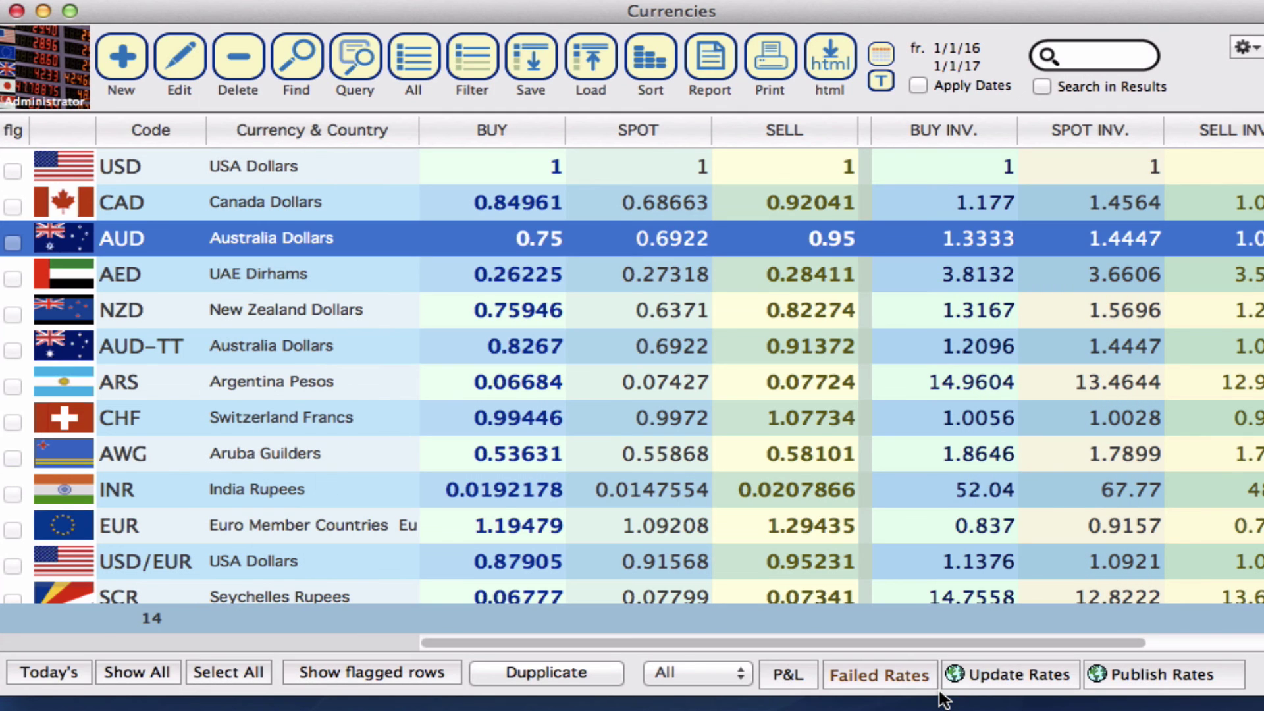